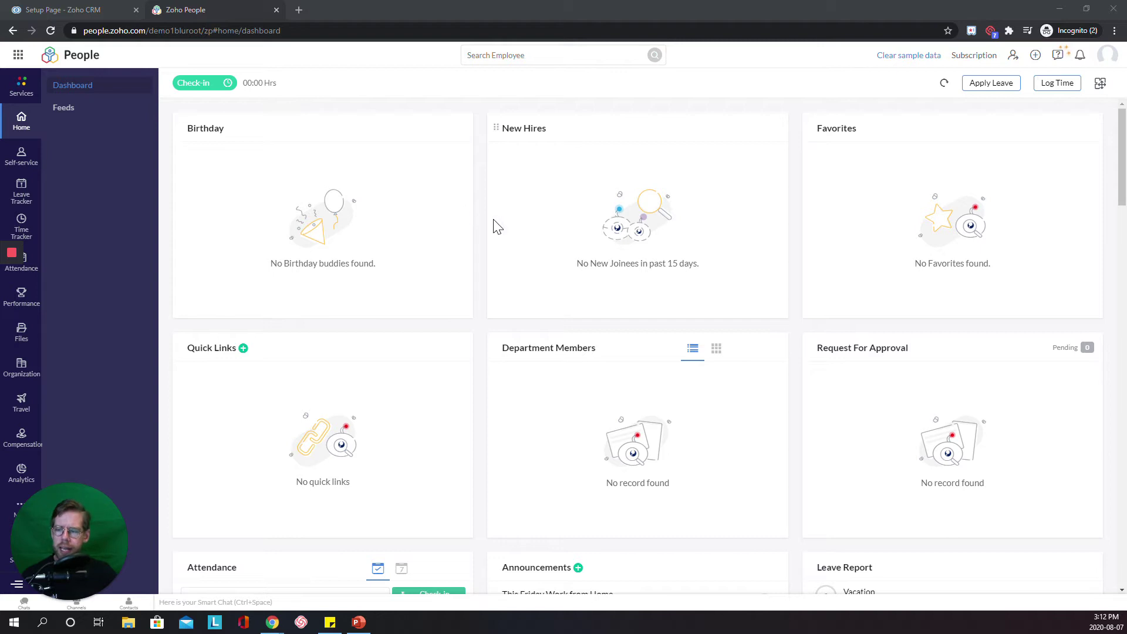
- Open the Leave Tracker's Leave Type settings listing Absent, Compensatory off and Vacation
{"action": "left_click", "coordinate": [22, 197]}
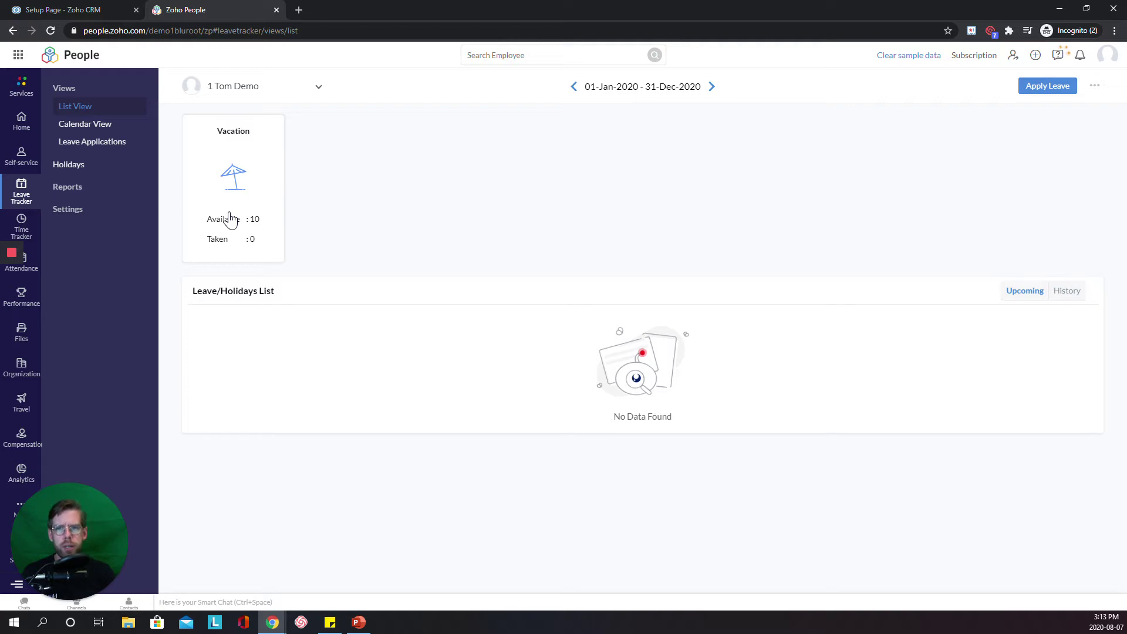
{"action": "left_click", "coordinate": [62, 212]}
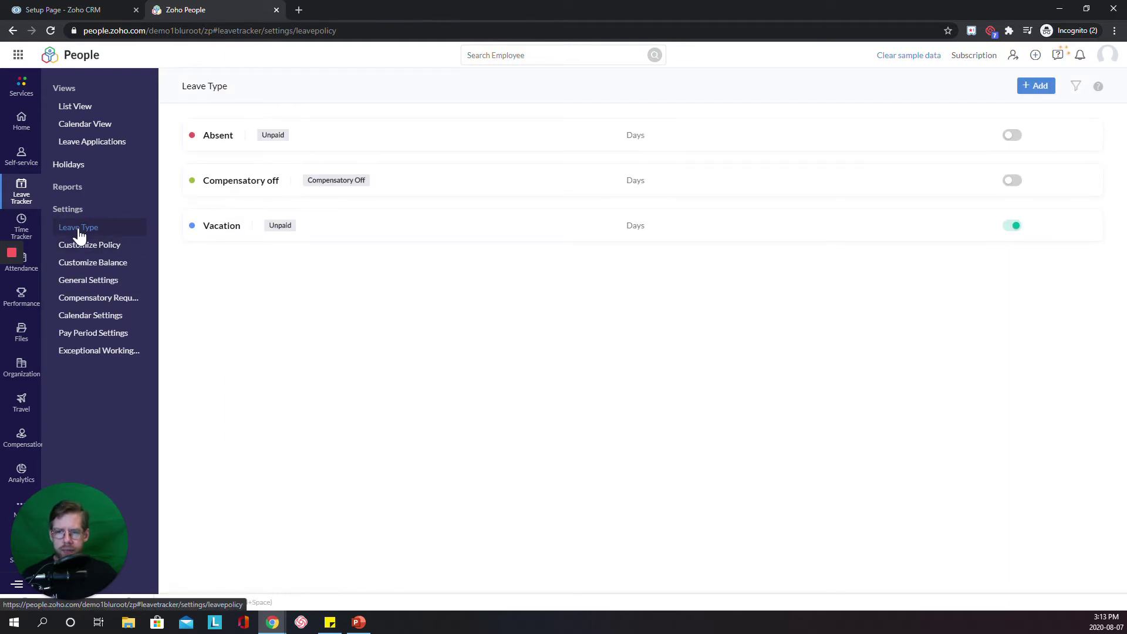
- Add a paid leave type named 'Personal Days', valid from 07-Aug-2020
{"action": "left_click", "coordinate": [1037, 92]}
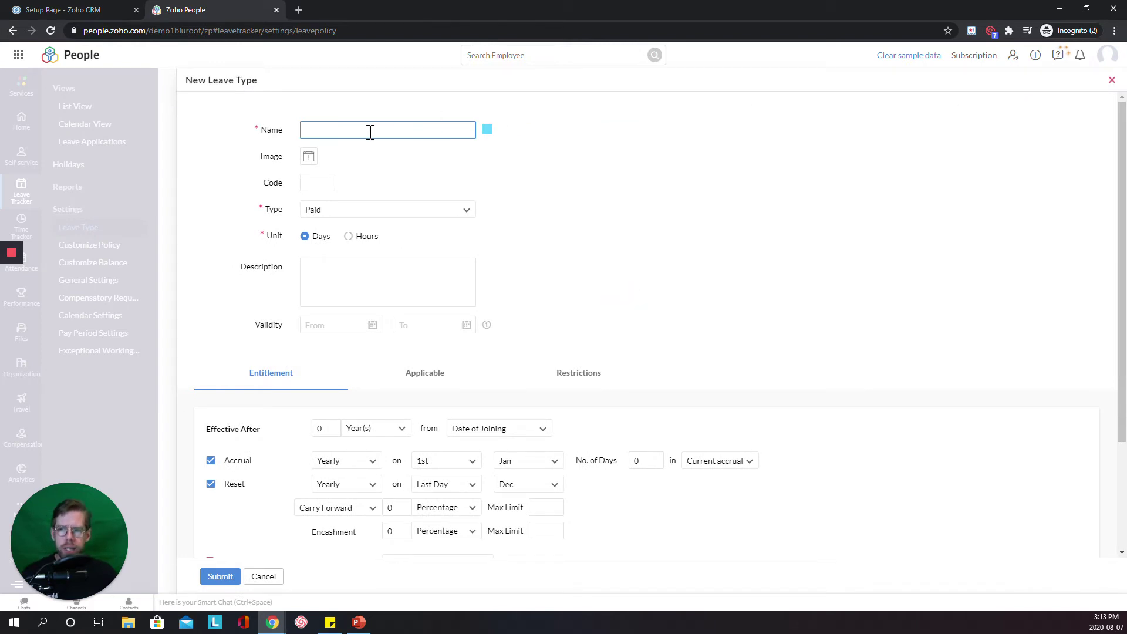
{"action": "type", "text": "Persona"}
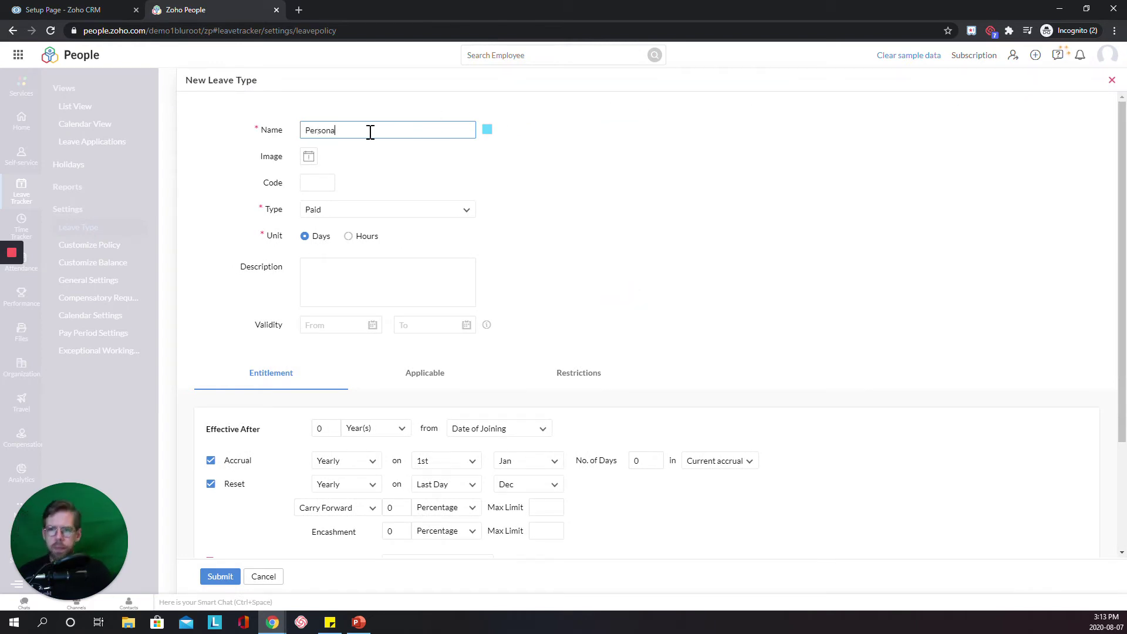
{"action": "type", "text": "l Days"}
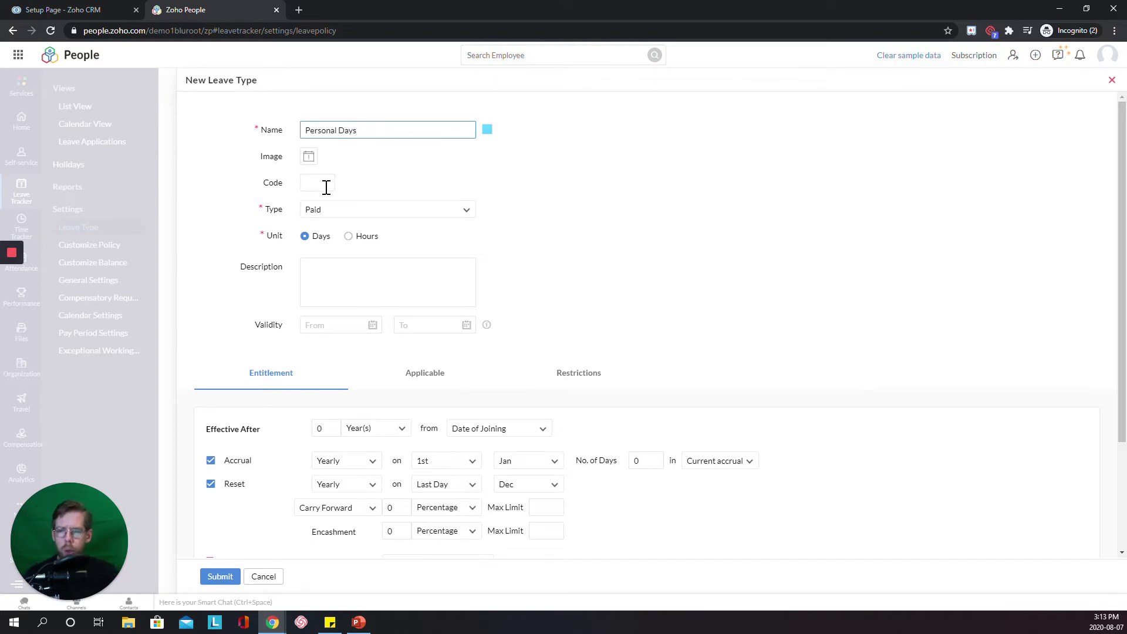
{"action": "left_click", "coordinate": [337, 209]}
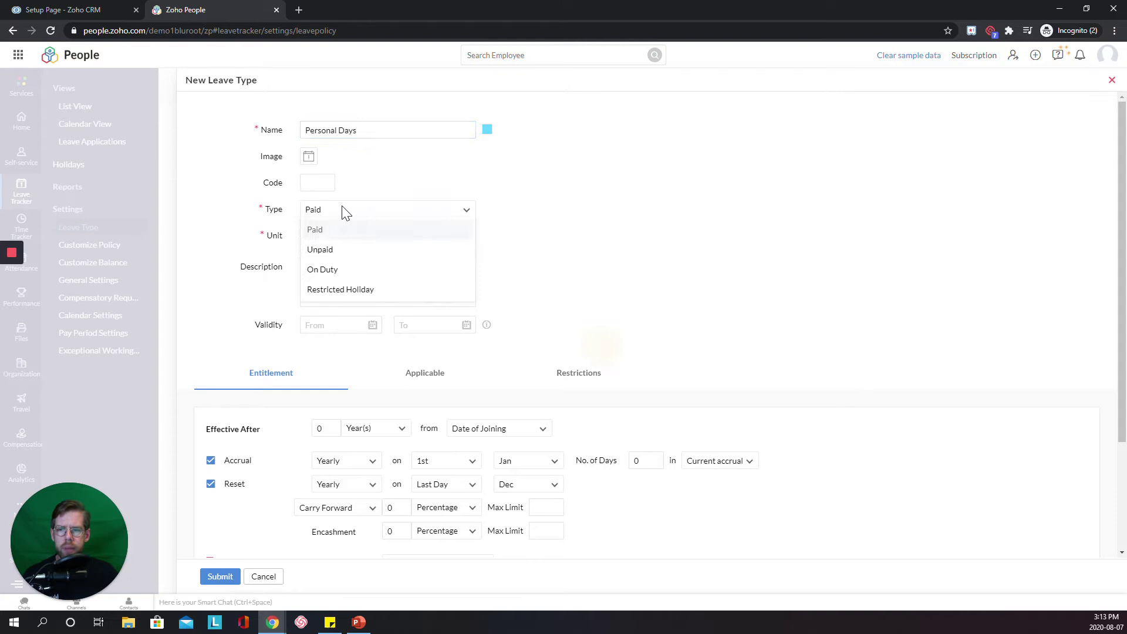
{"action": "left_click", "coordinate": [375, 215]}
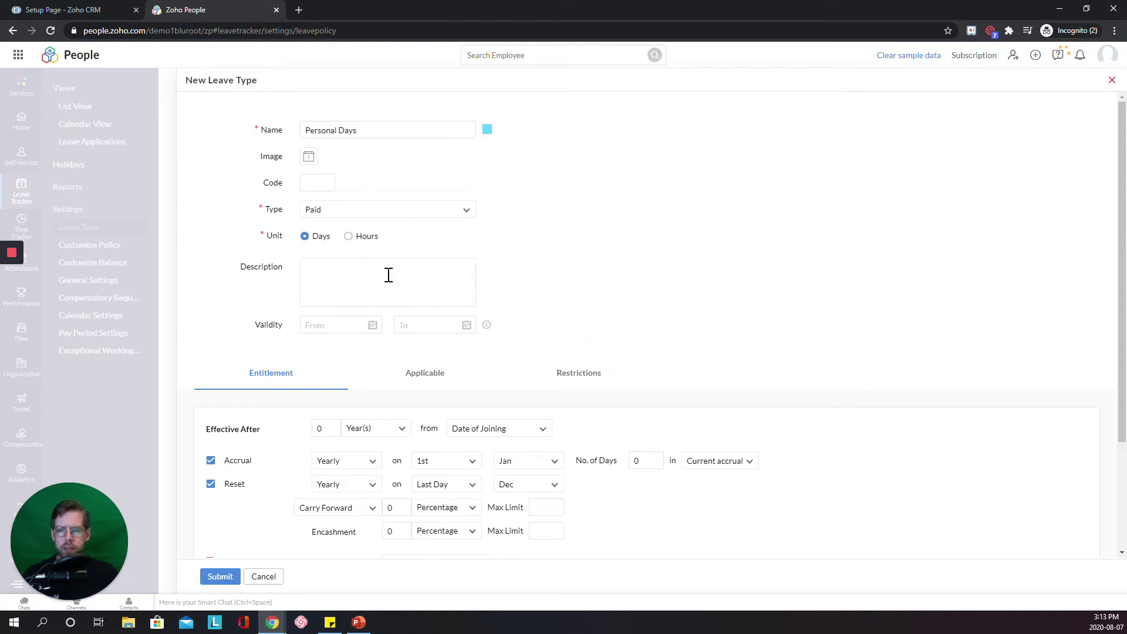
{"action": "left_click", "coordinate": [364, 324]}
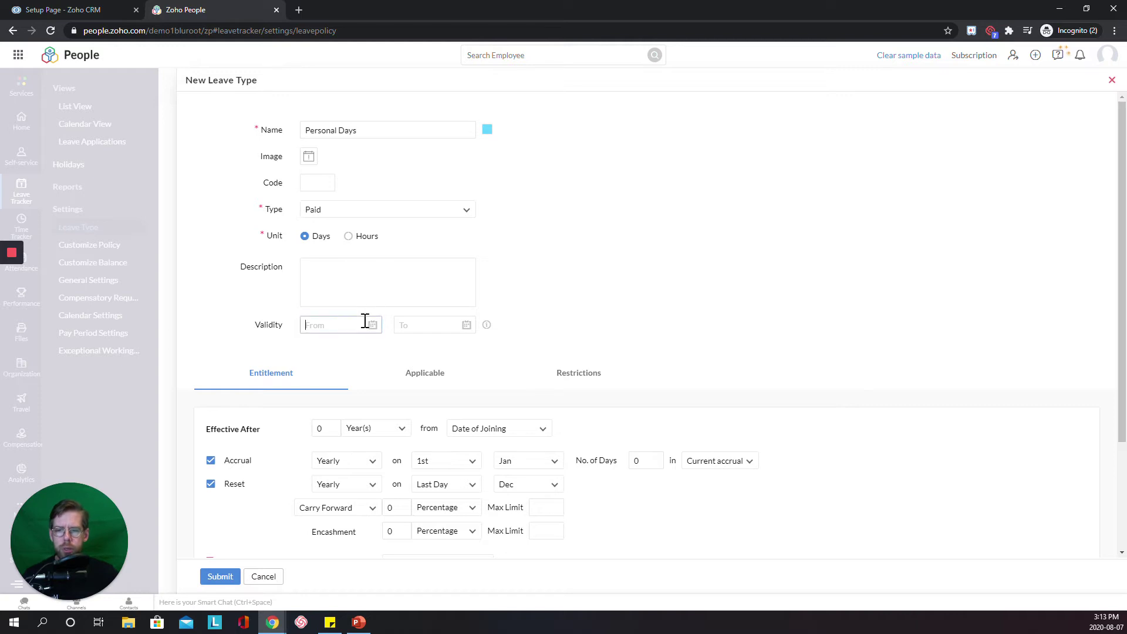
{"action": "left_click", "coordinate": [414, 410]}
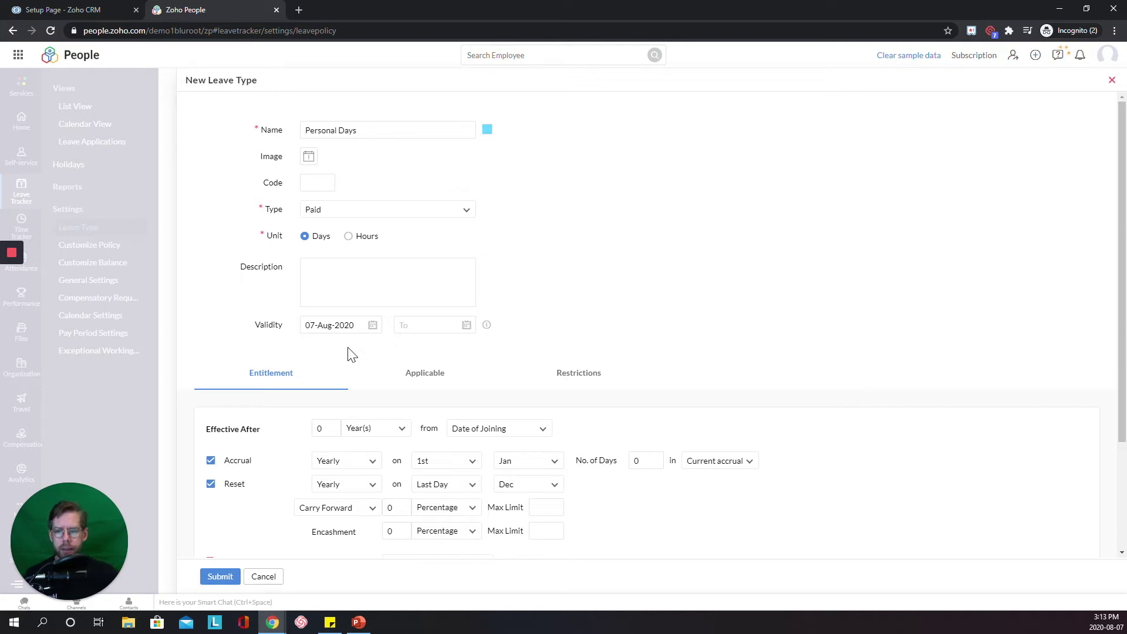
- Set yearly accrual to 2 days, prorate at Start of Policy, and submit
{"action": "scroll", "coordinate": [455, 326], "scroll_direction": "down", "scroll_amount": 2}
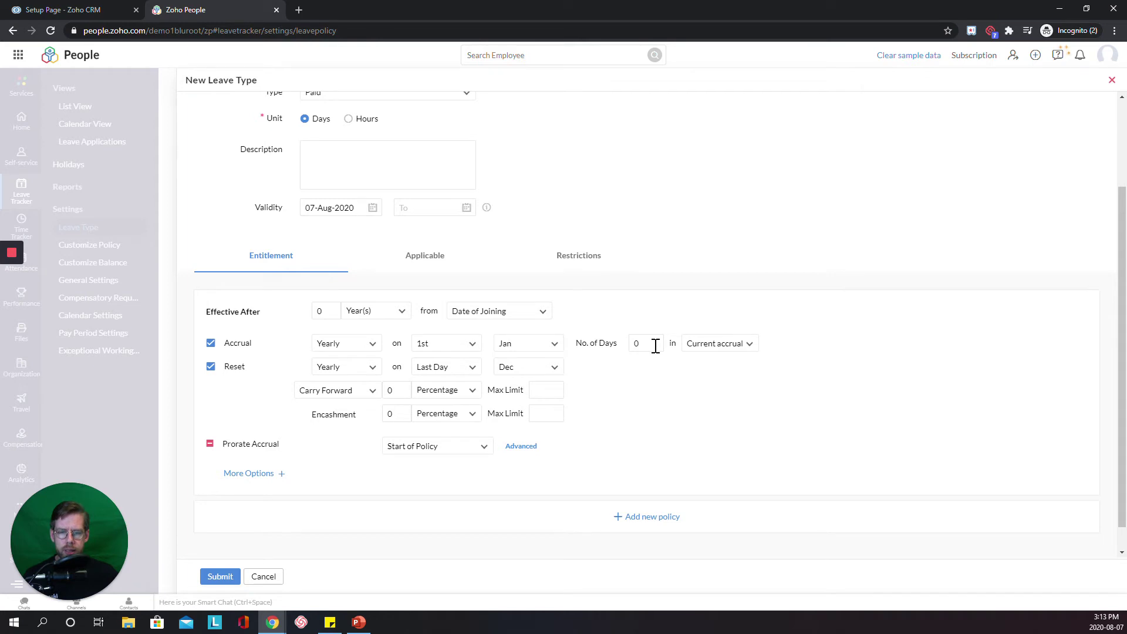
{"action": "double_click", "coordinate": [637, 344]}
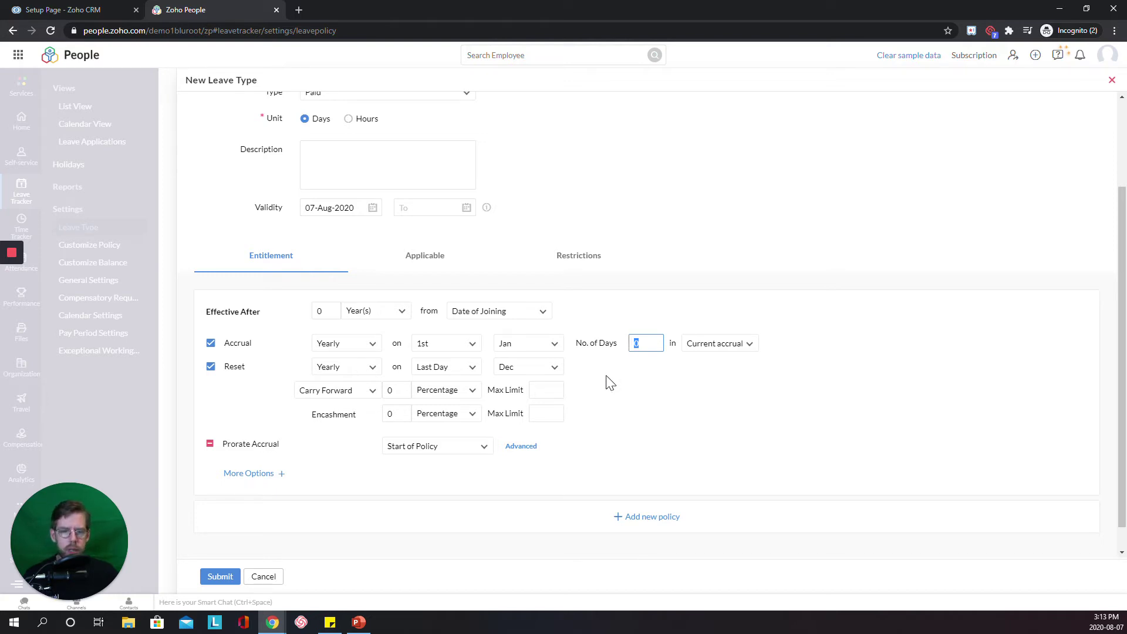
{"action": "type", "text": "2"}
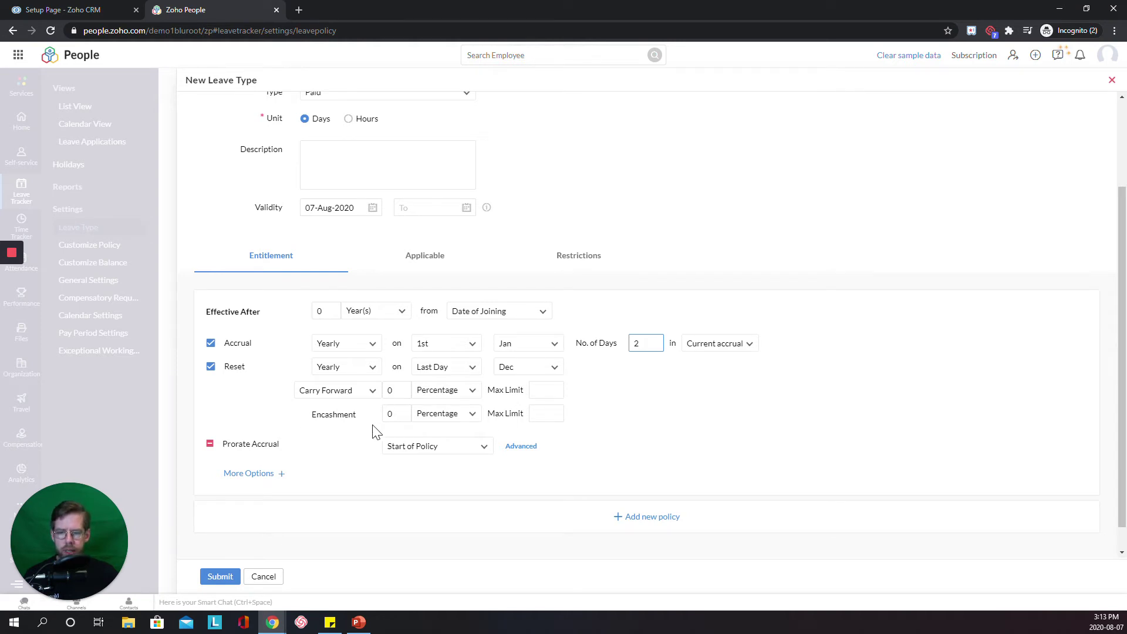
{"action": "left_click", "coordinate": [479, 452]}
{"action": "left_click", "coordinate": [428, 447]}
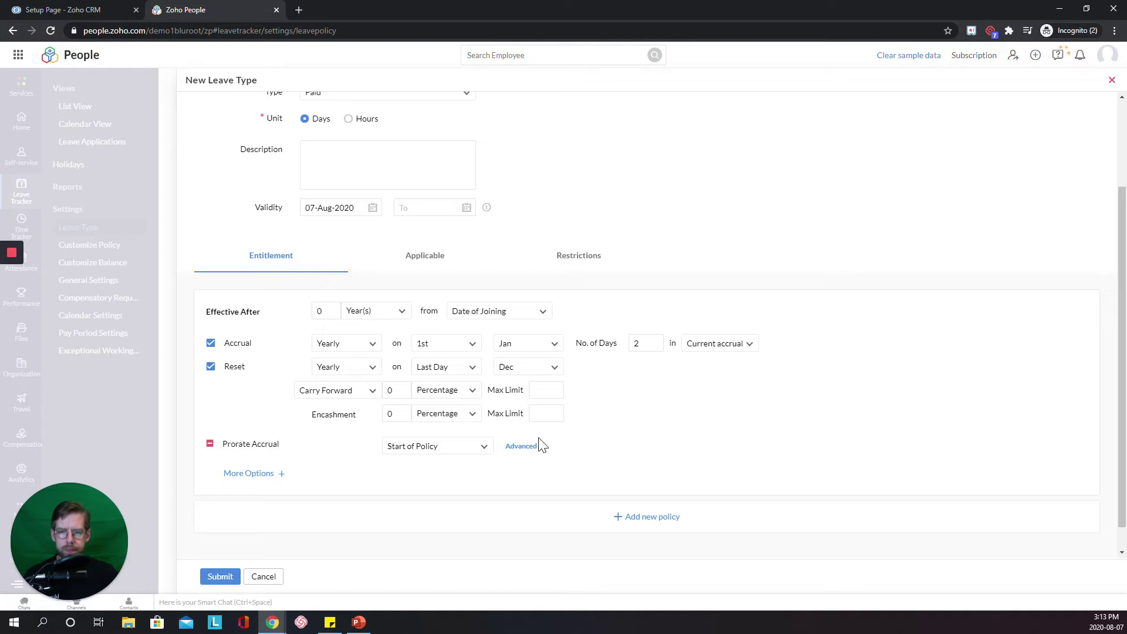
{"action": "scroll", "coordinate": [538, 435], "scroll_direction": "up", "scroll_amount": 1}
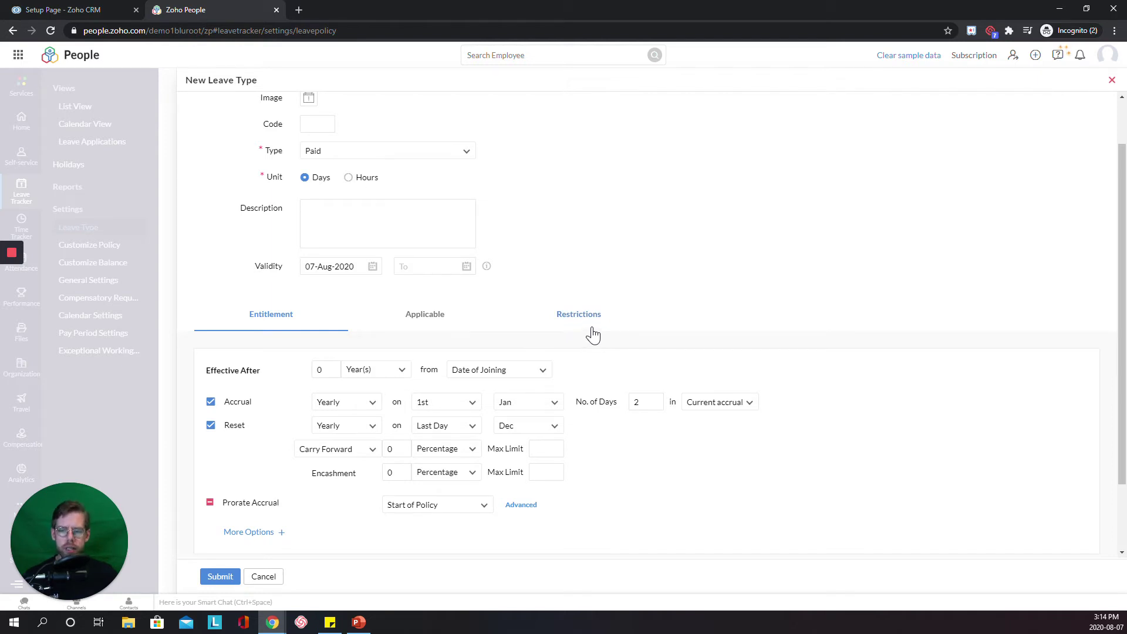
{"action": "left_click", "coordinate": [218, 577]}
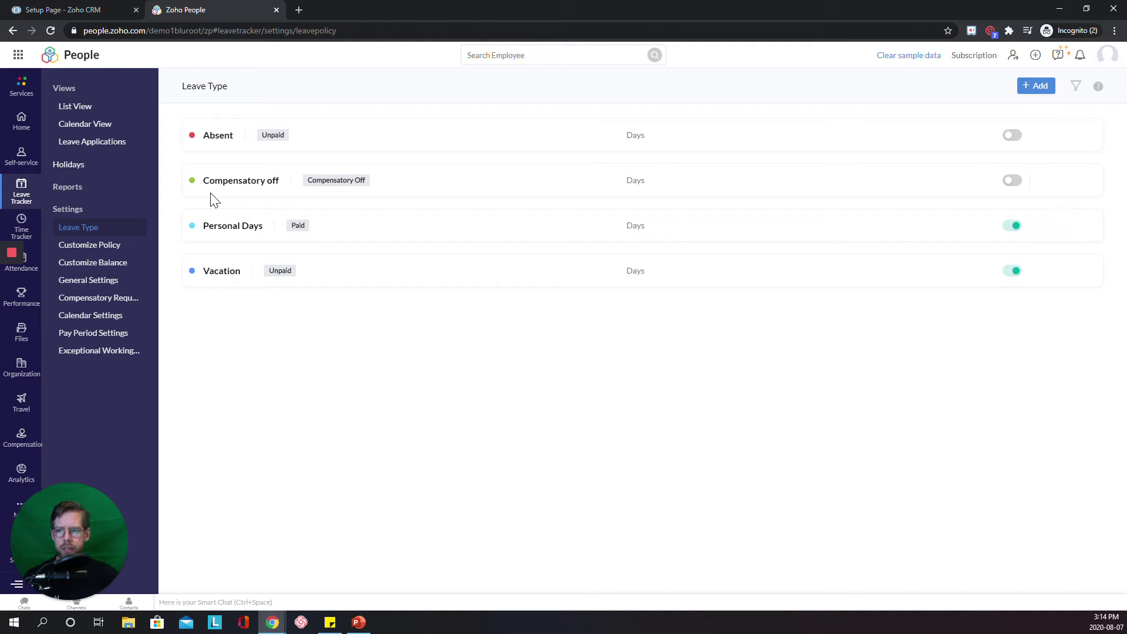
- In Customize Balance, set the employee's Personal Days new balance to 2 and submit
{"action": "left_click", "coordinate": [80, 265]}
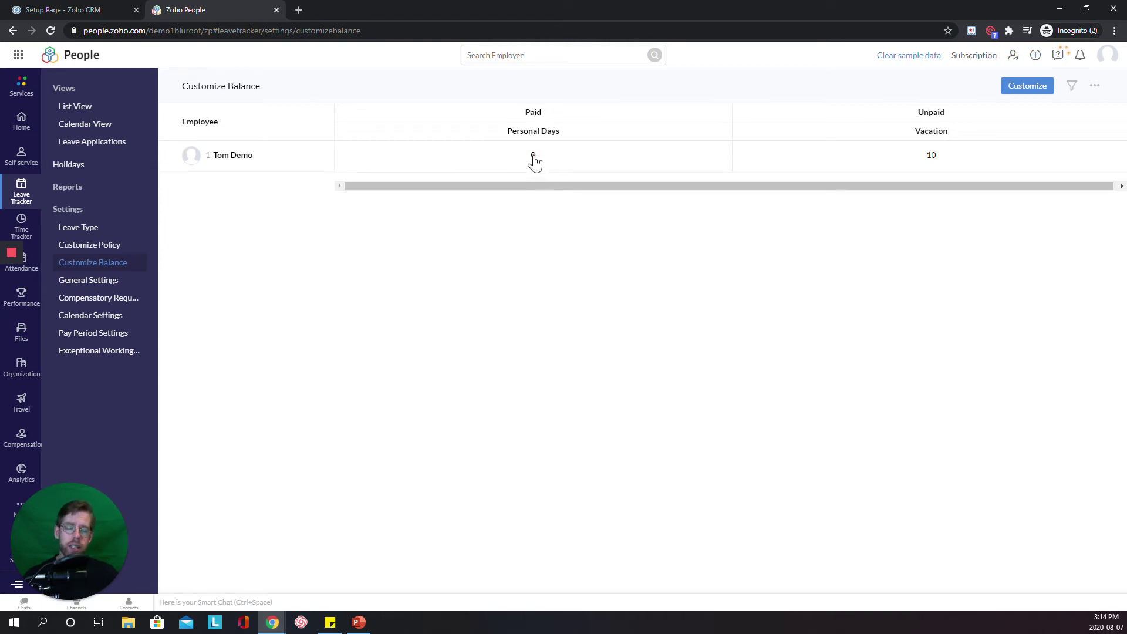
{"action": "left_click", "coordinate": [534, 158]}
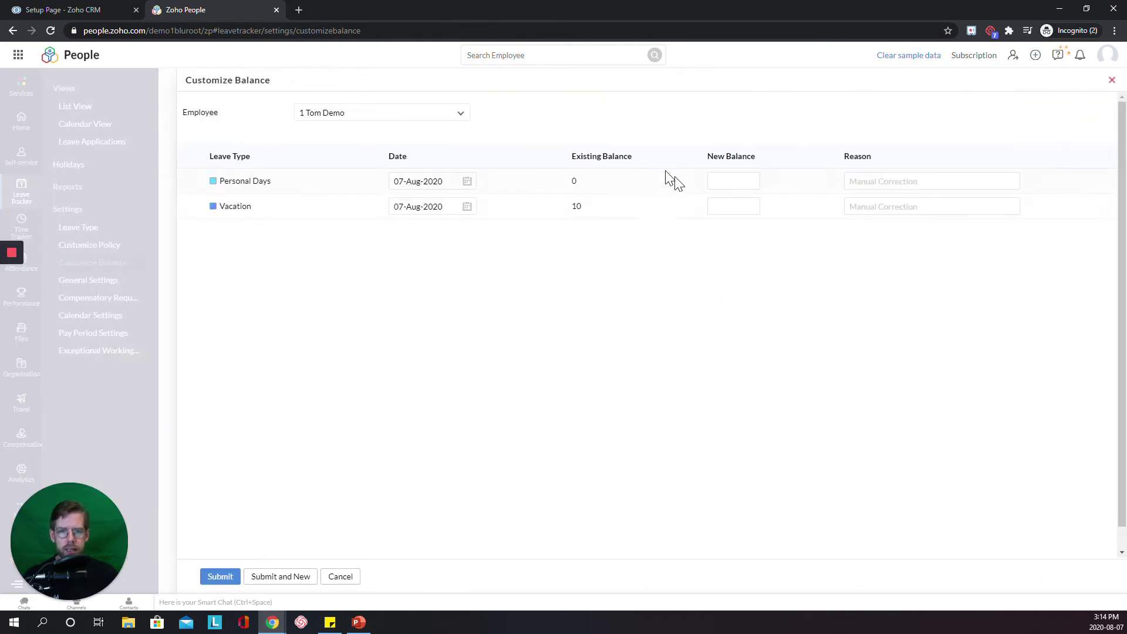
{"action": "left_click", "coordinate": [718, 176]}
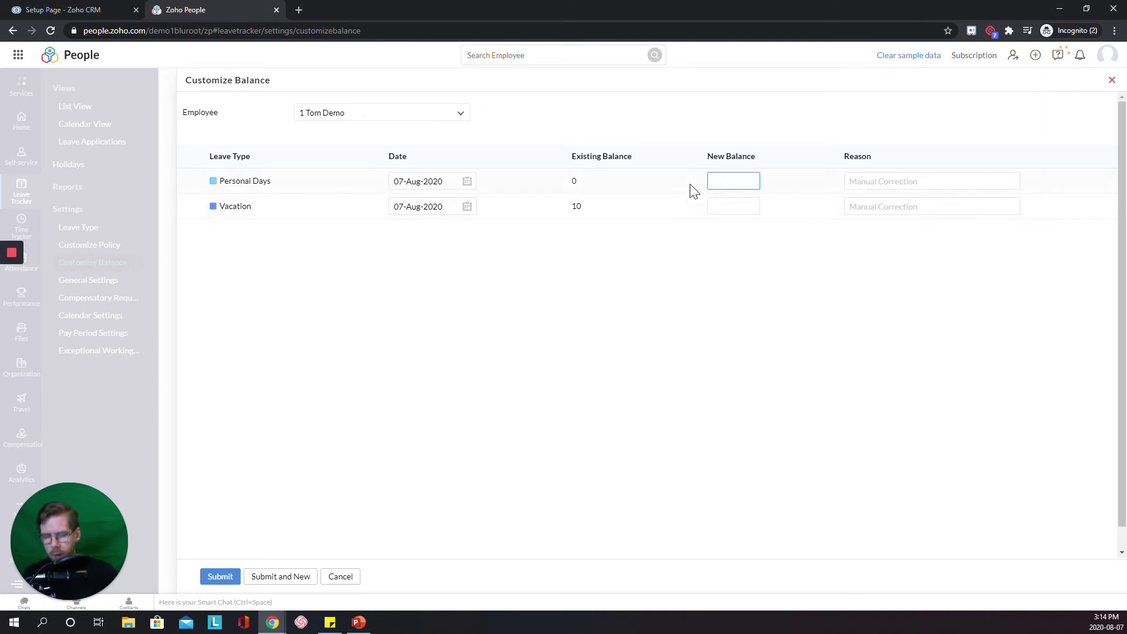
{"action": "type", "text": "2"}
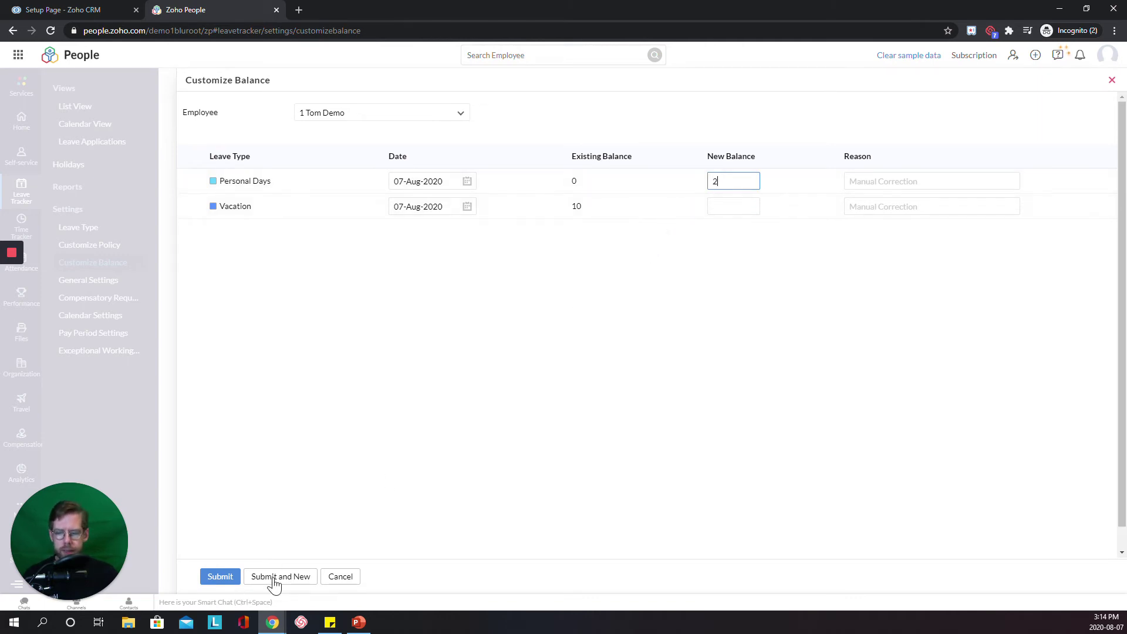
{"action": "left_click", "coordinate": [220, 577]}
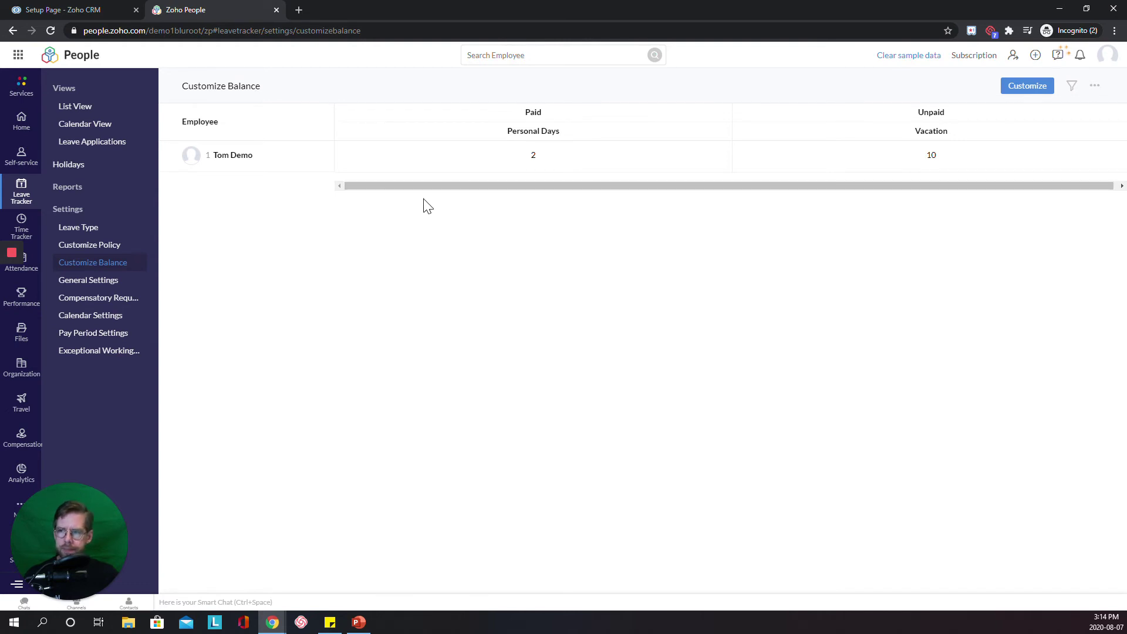
{"action": "left_click", "coordinate": [80, 109]}
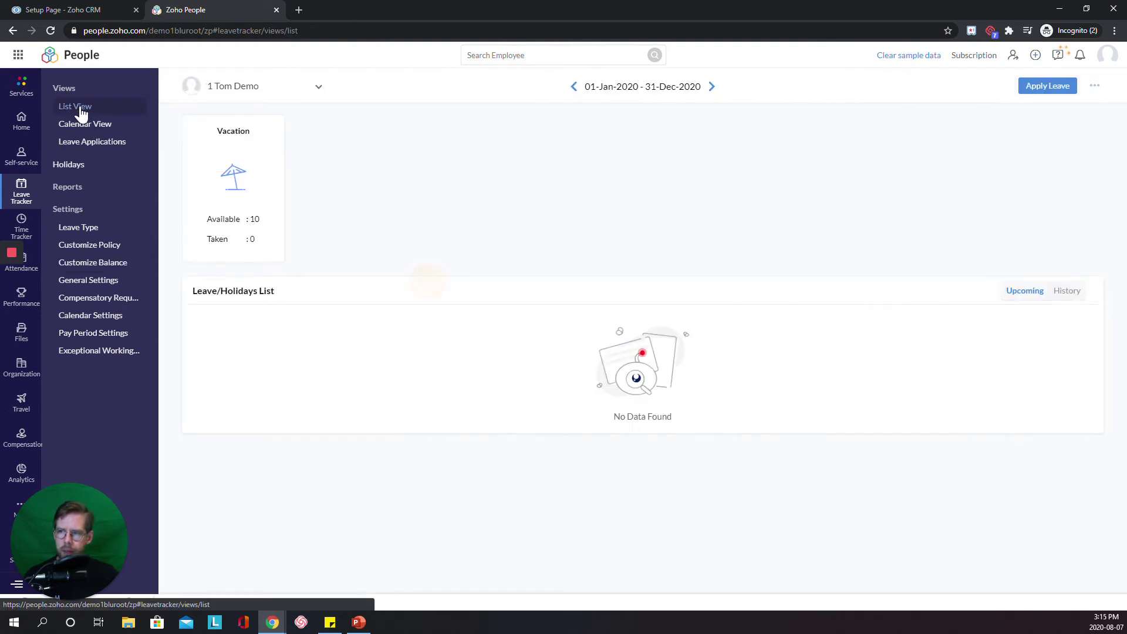
{"action": "left_click", "coordinate": [50, 30]}
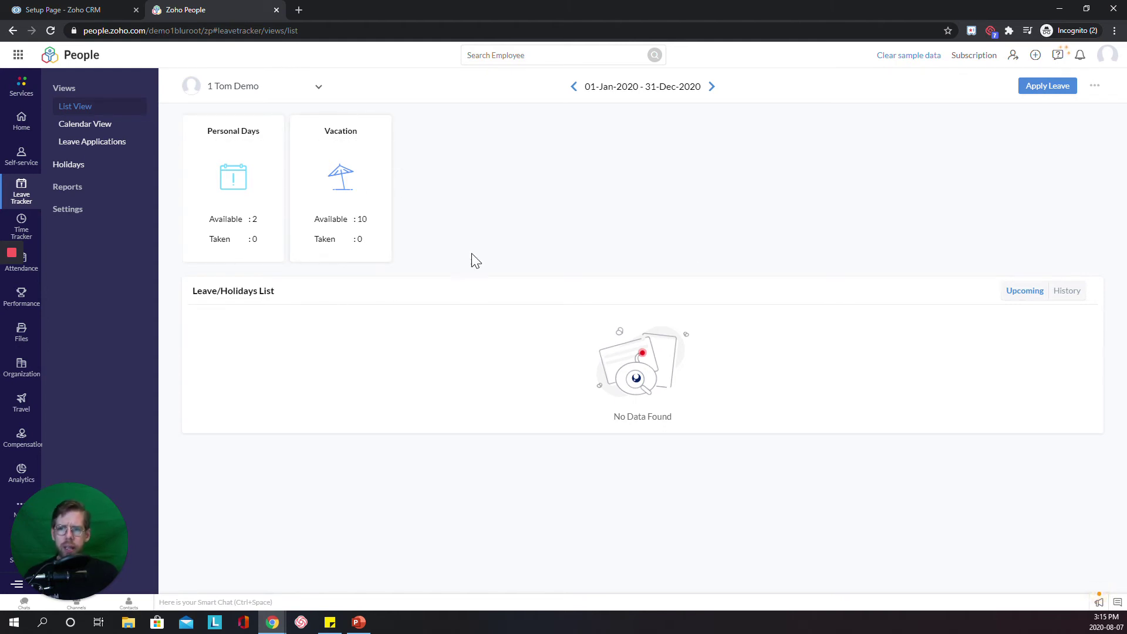
{"action": "left_click", "coordinate": [1063, 93]}
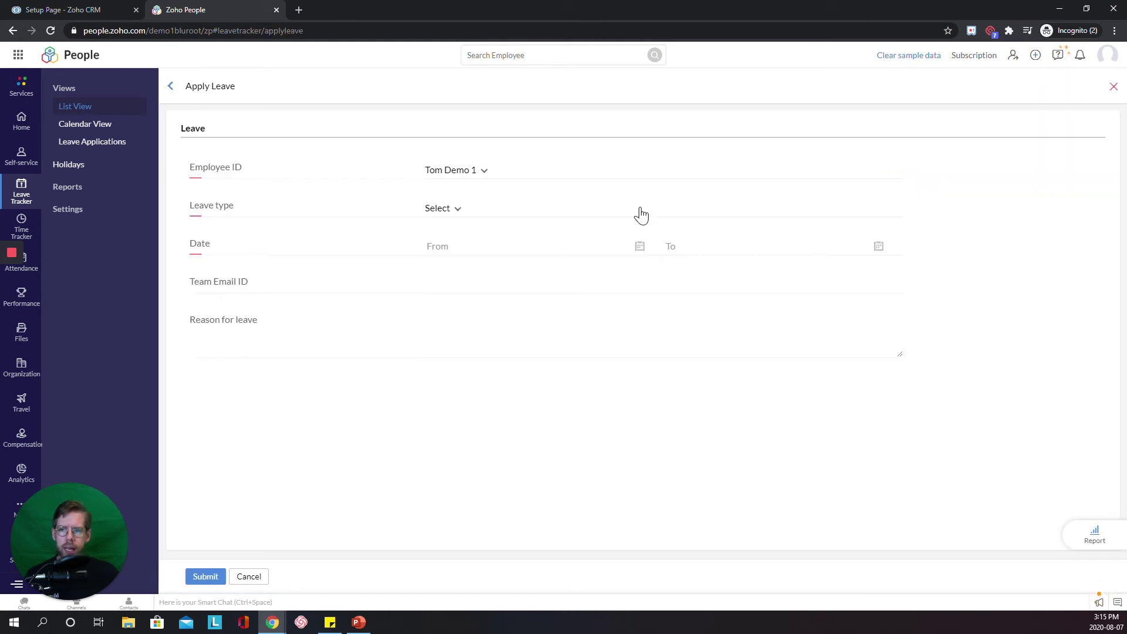
{"action": "left_click", "coordinate": [484, 172]}
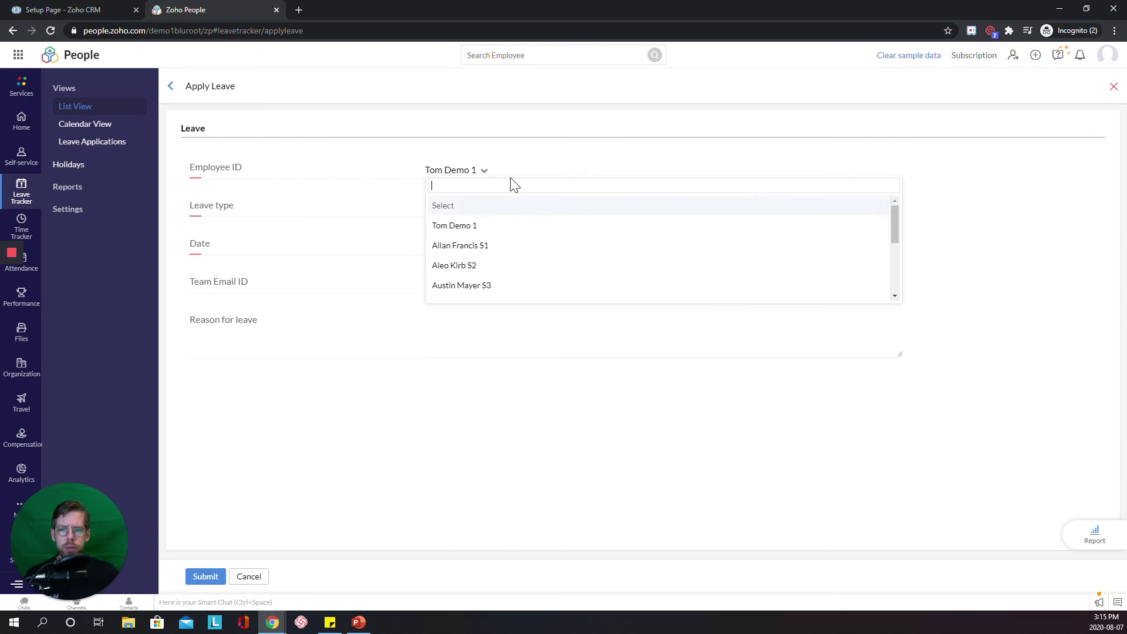
{"action": "left_click", "coordinate": [483, 173]}
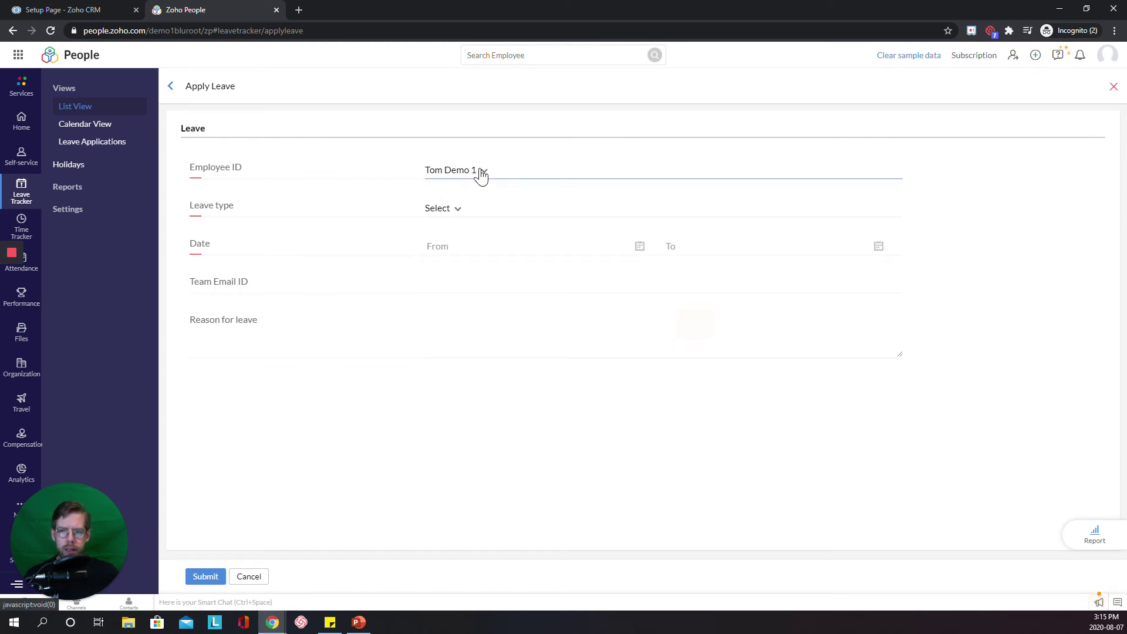
{"action": "left_click", "coordinate": [448, 218]}
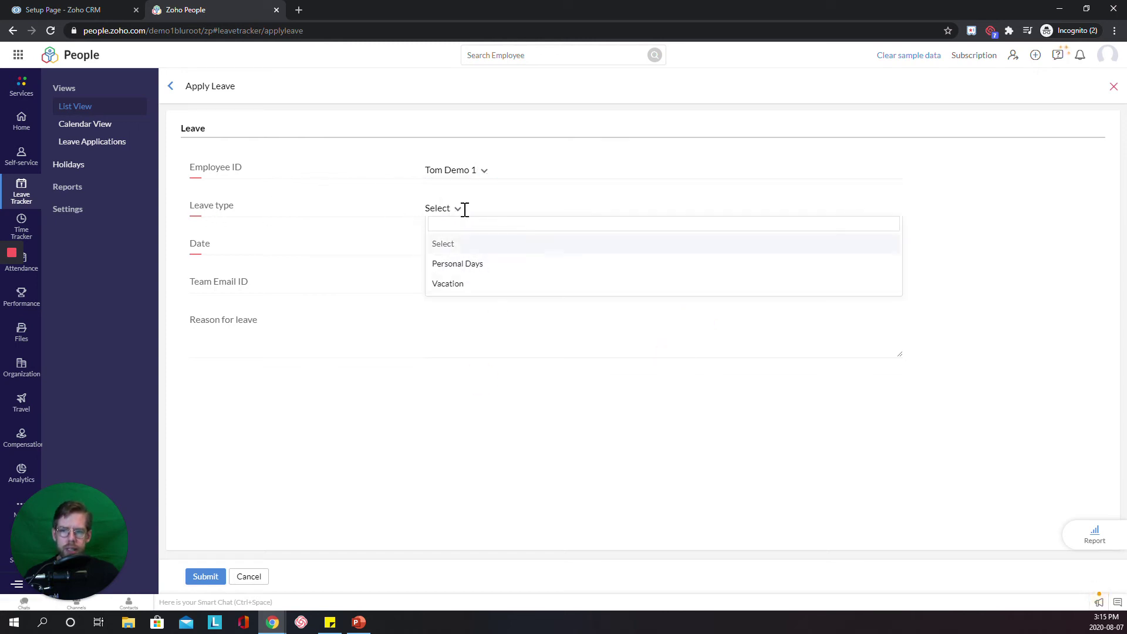
{"action": "left_click", "coordinate": [460, 210]}
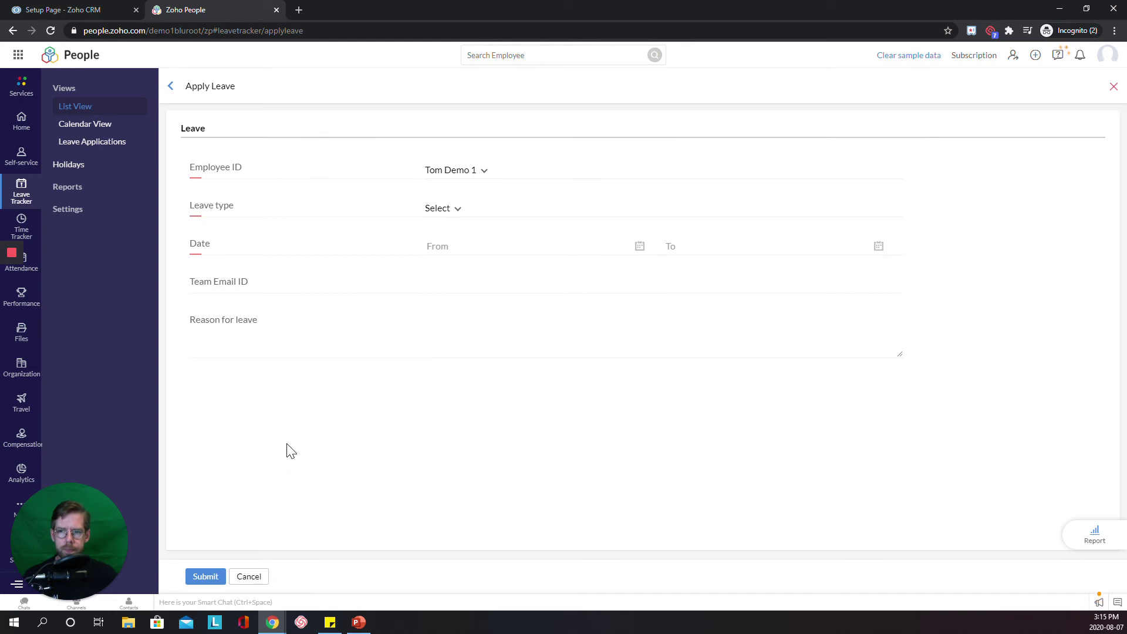
{"action": "left_click", "coordinate": [249, 577]}
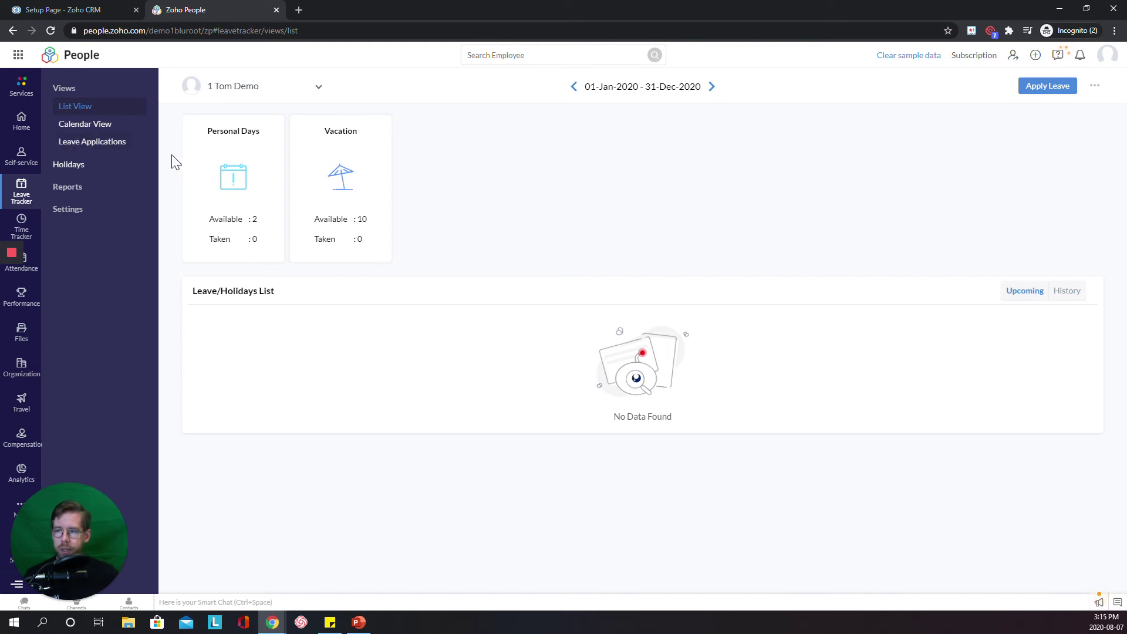
- From the self-service 2020 leave balances, start a Vacation leave application
{"action": "left_click", "coordinate": [23, 156]}
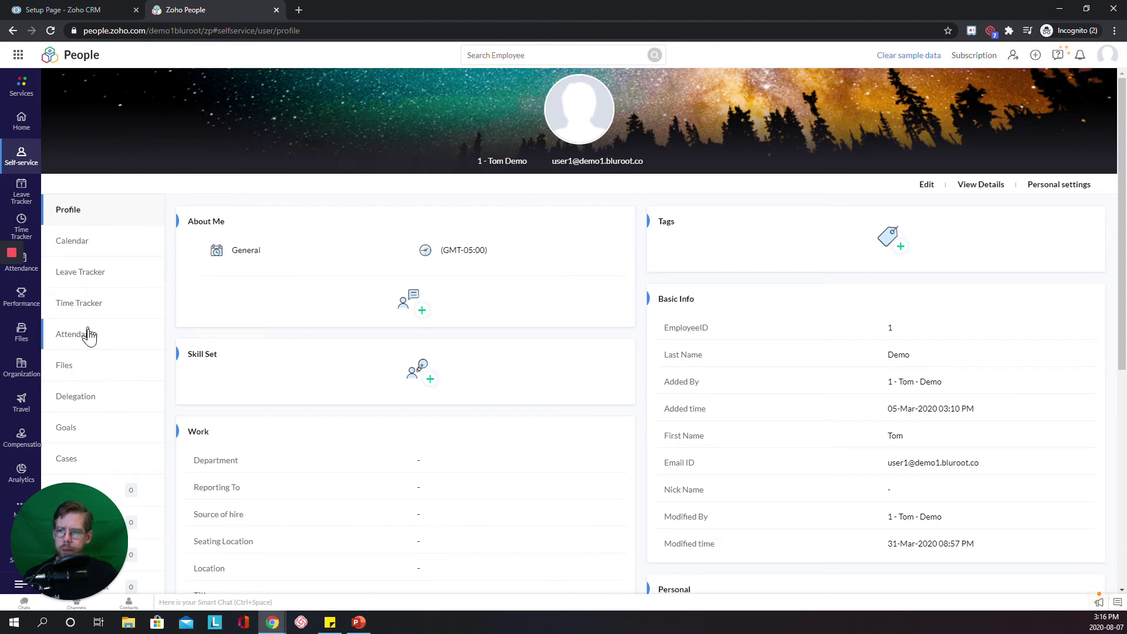
{"action": "left_click", "coordinate": [92, 310]}
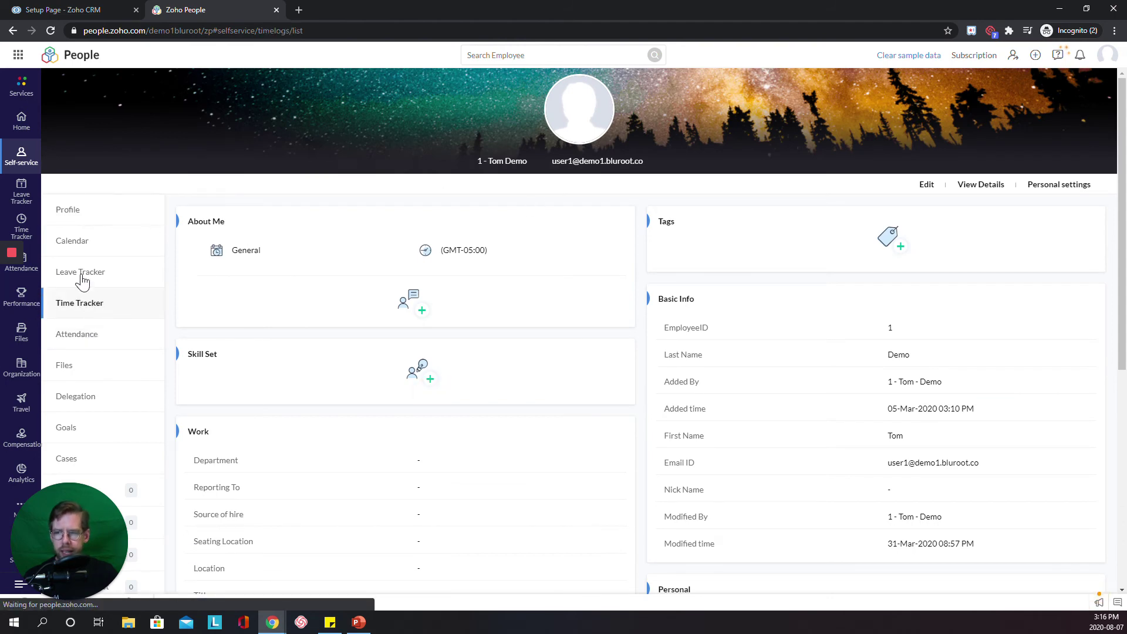
{"action": "left_click", "coordinate": [82, 282]}
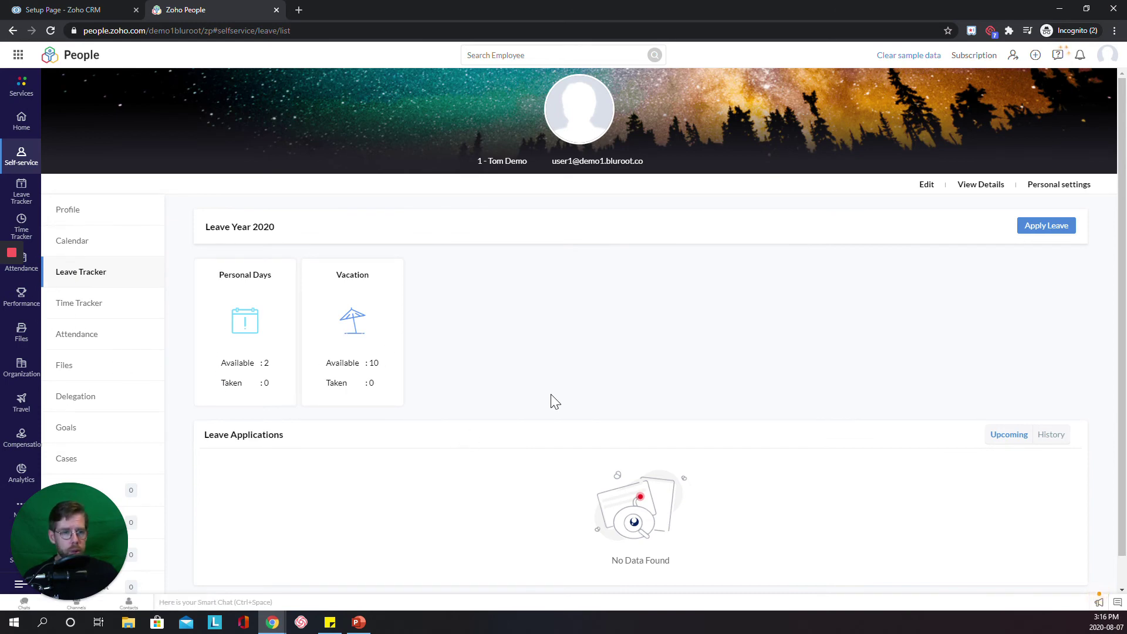
{"action": "left_click", "coordinate": [1050, 227]}
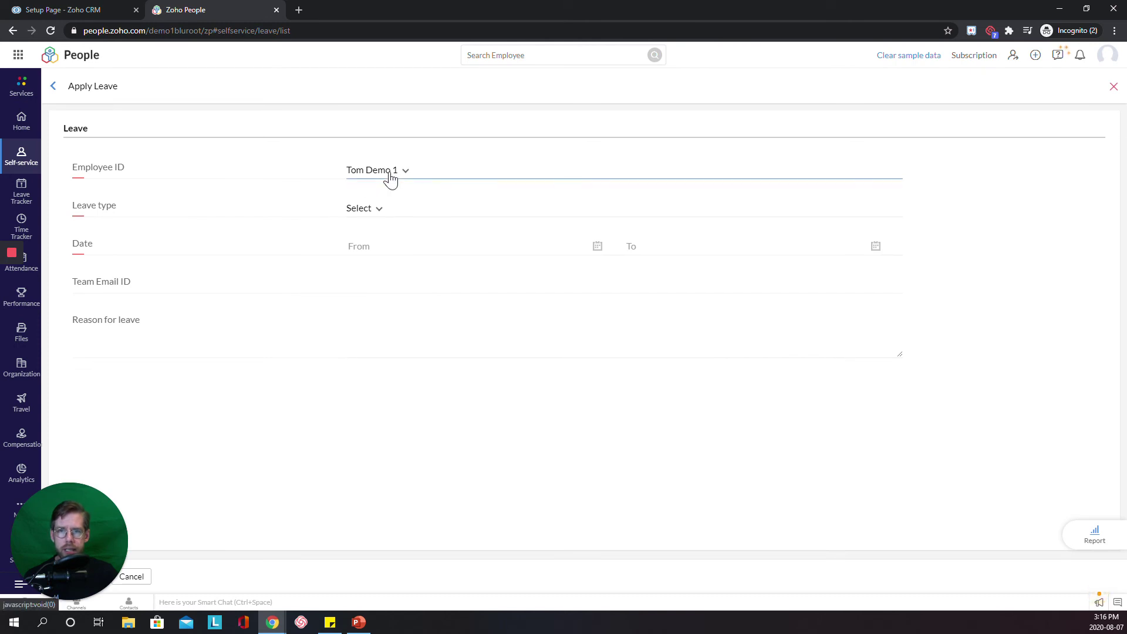
{"action": "left_click", "coordinate": [358, 211]}
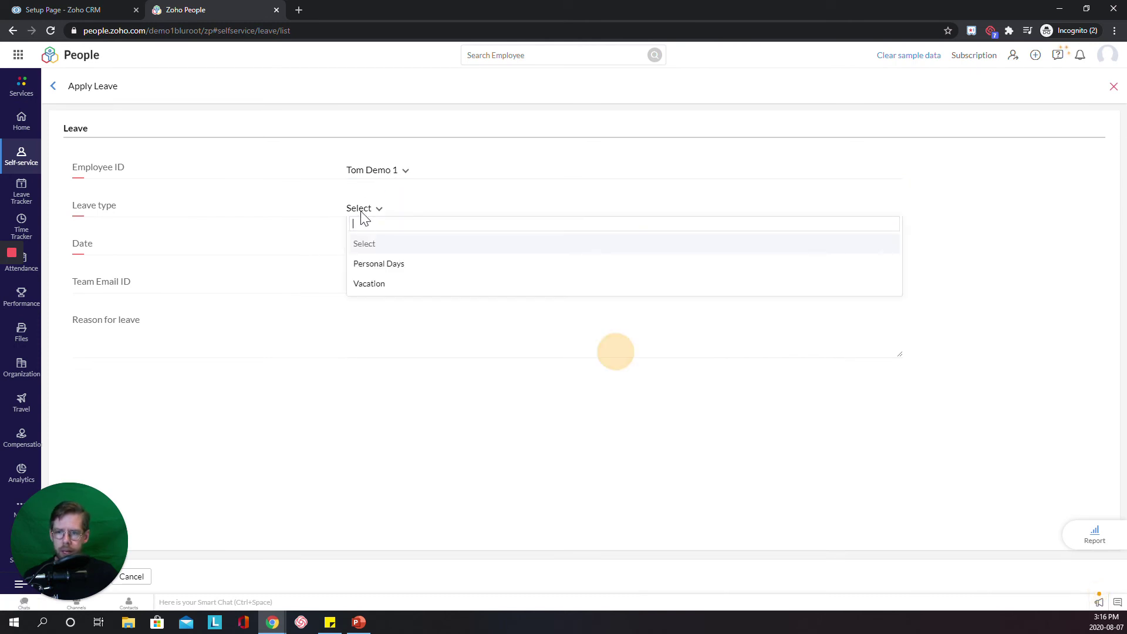
{"action": "left_click", "coordinate": [393, 283]}
- Set the leave dates from 14-Sep-2020 to 18-Sep-2020
{"action": "left_click", "coordinate": [378, 245]}
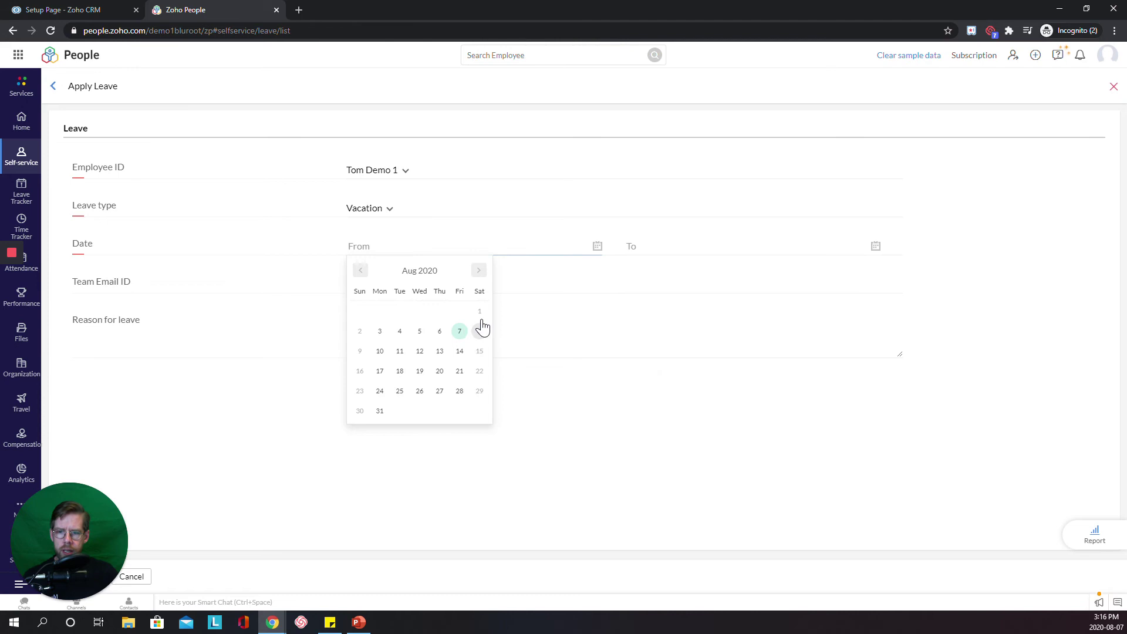
{"action": "left_click", "coordinate": [480, 270]}
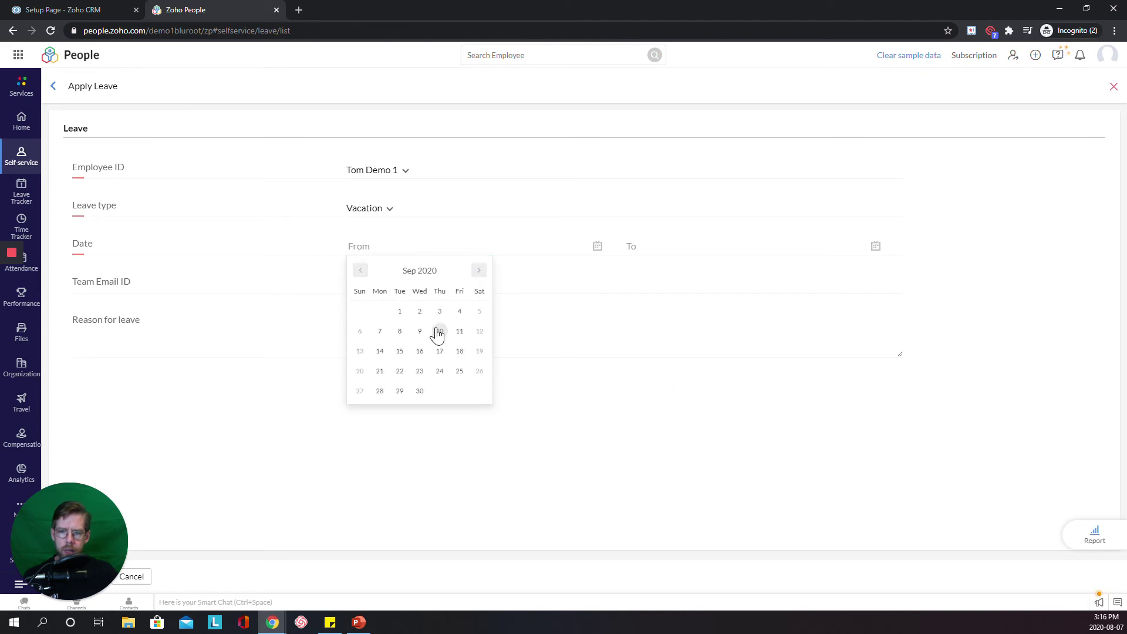
{"action": "left_click", "coordinate": [380, 352]}
{"action": "left_click", "coordinate": [723, 247]}
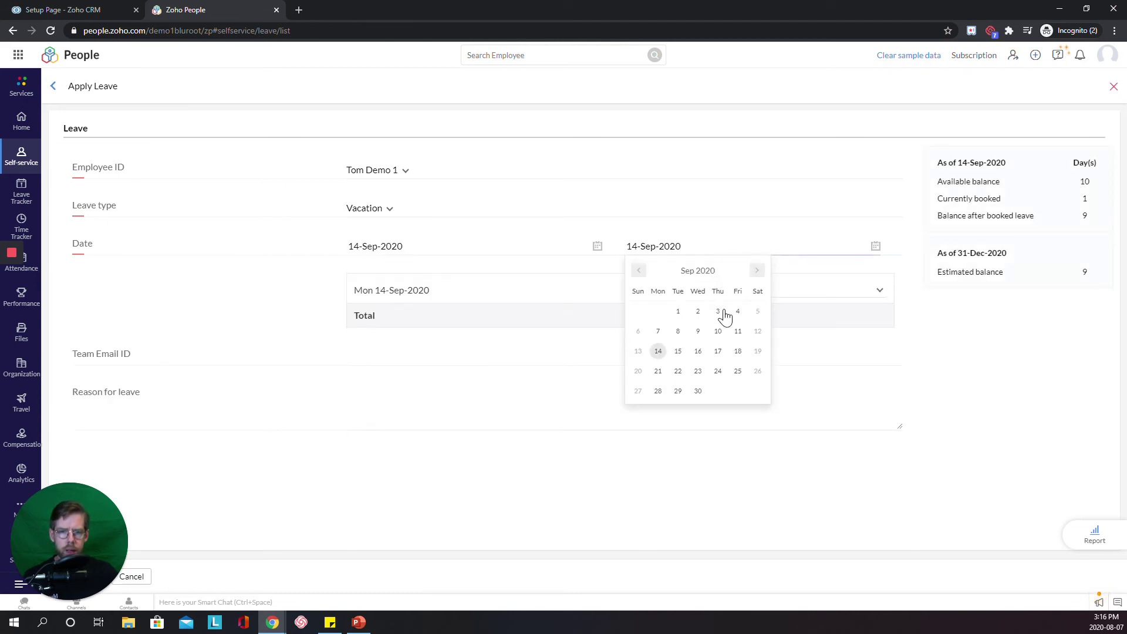
{"action": "left_click", "coordinate": [736, 351]}
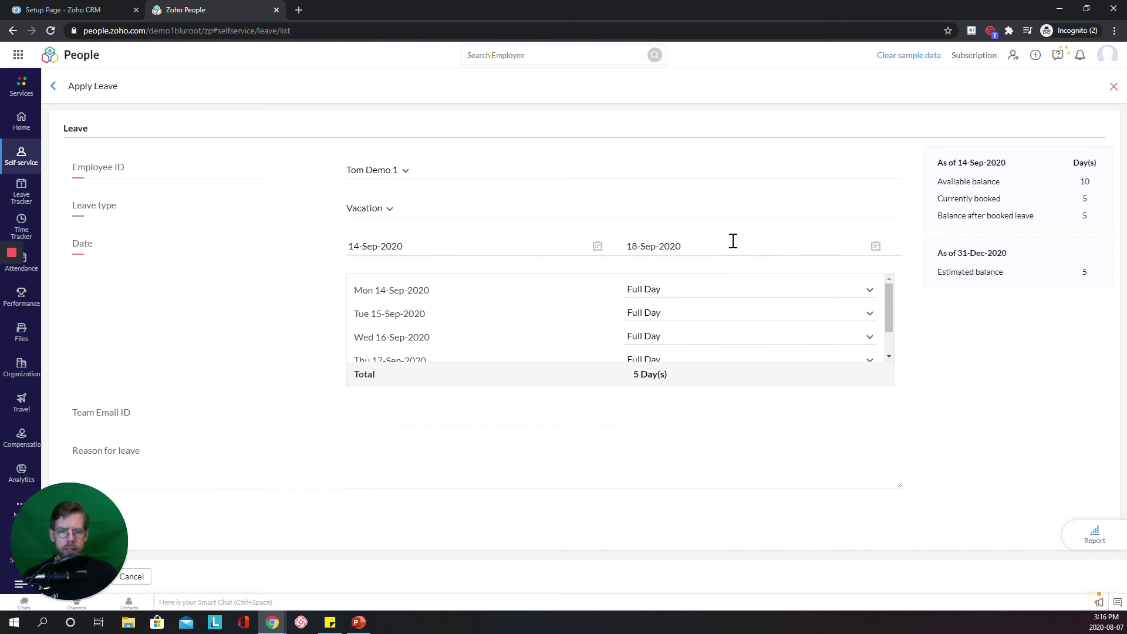
- Keep Monday 14-Sep as a Full Day and go to the reason field
{"action": "scroll", "coordinate": [420, 309], "scroll_direction": "down", "scroll_amount": 2}
{"action": "scroll", "coordinate": [428, 317], "scroll_direction": "up", "scroll_amount": 2}
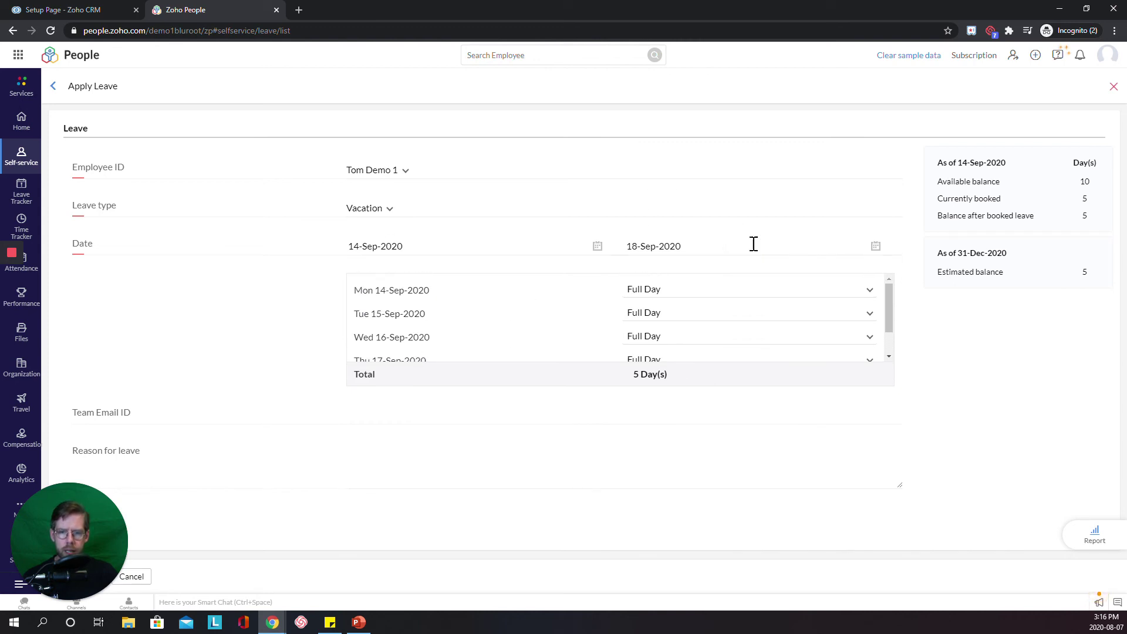
{"action": "scroll", "coordinate": [659, 312], "scroll_direction": "down", "scroll_amount": 2}
{"action": "scroll", "coordinate": [657, 309], "scroll_direction": "up", "scroll_amount": 2}
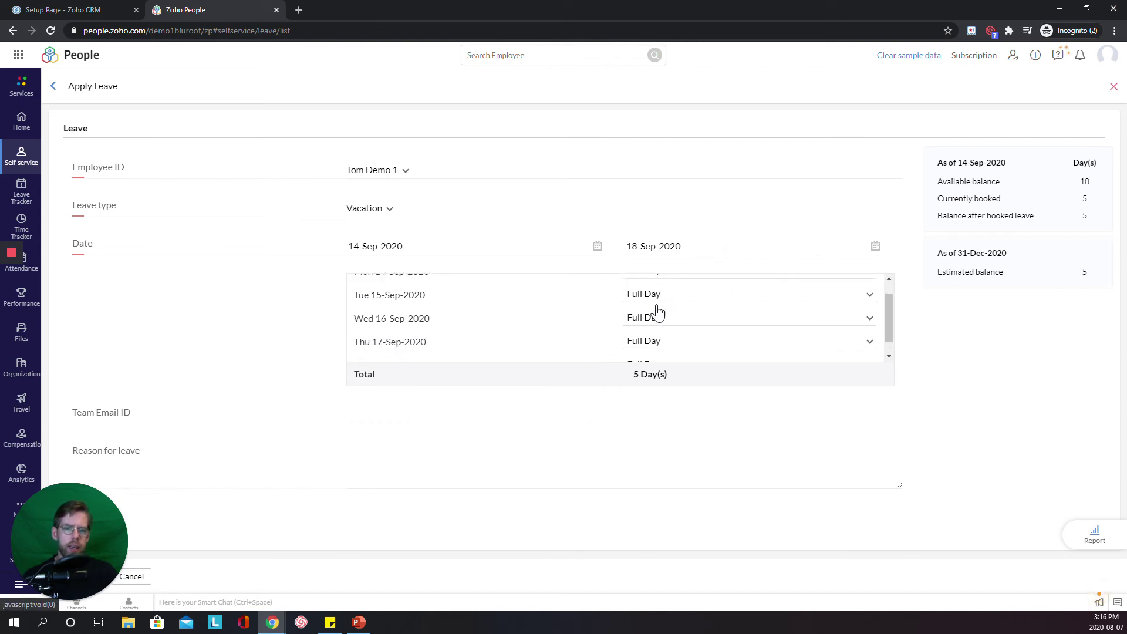
{"action": "left_click", "coordinate": [694, 295]}
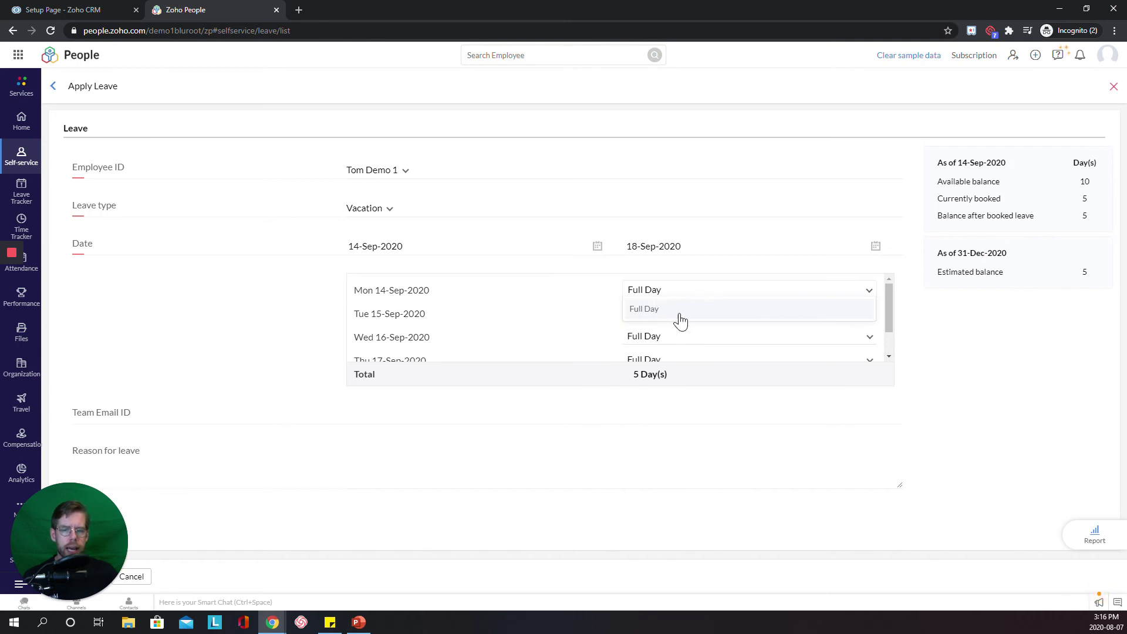
{"action": "left_click", "coordinate": [857, 293]}
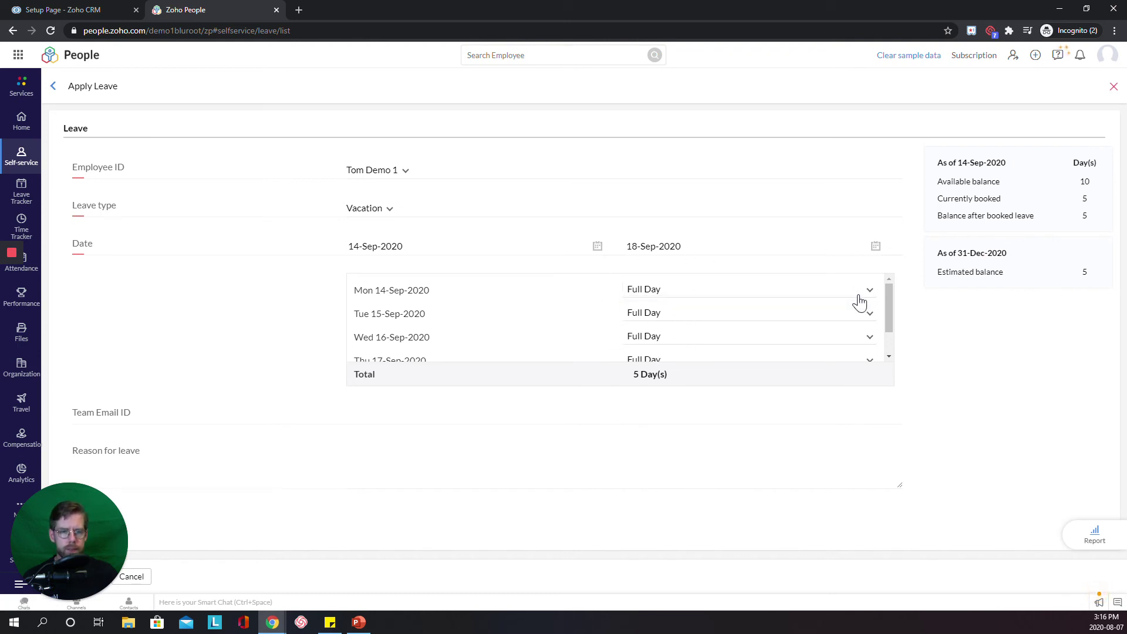
{"action": "left_click", "coordinate": [412, 458]}
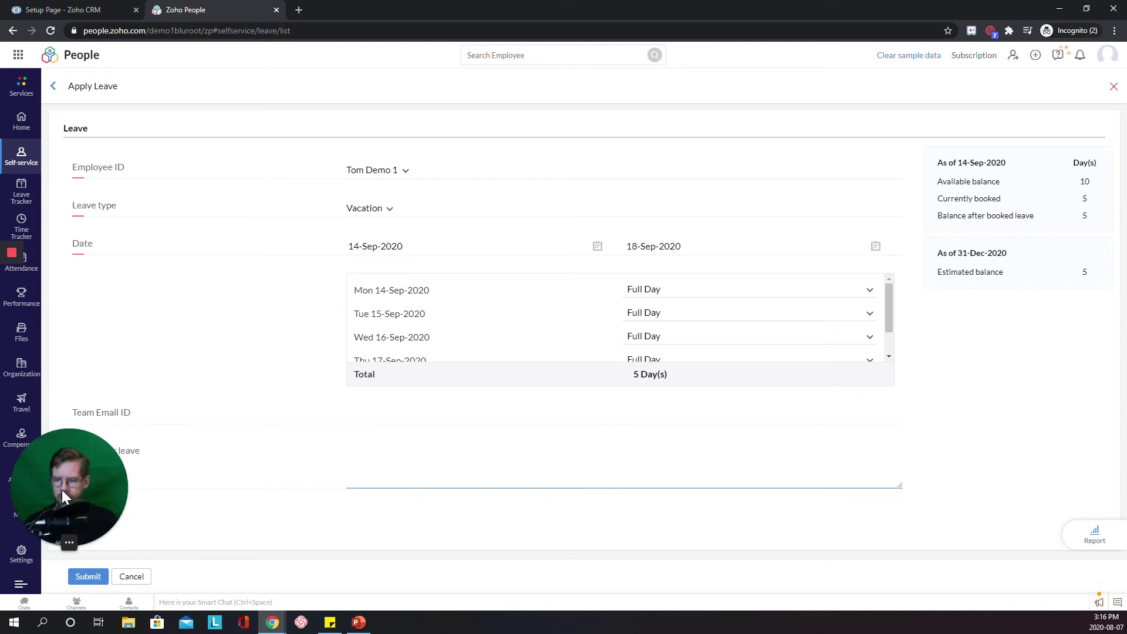
- Submit the 14–18 Sep Vacation request, close the record, and reload the leave list
{"action": "left_click", "coordinate": [87, 576]}
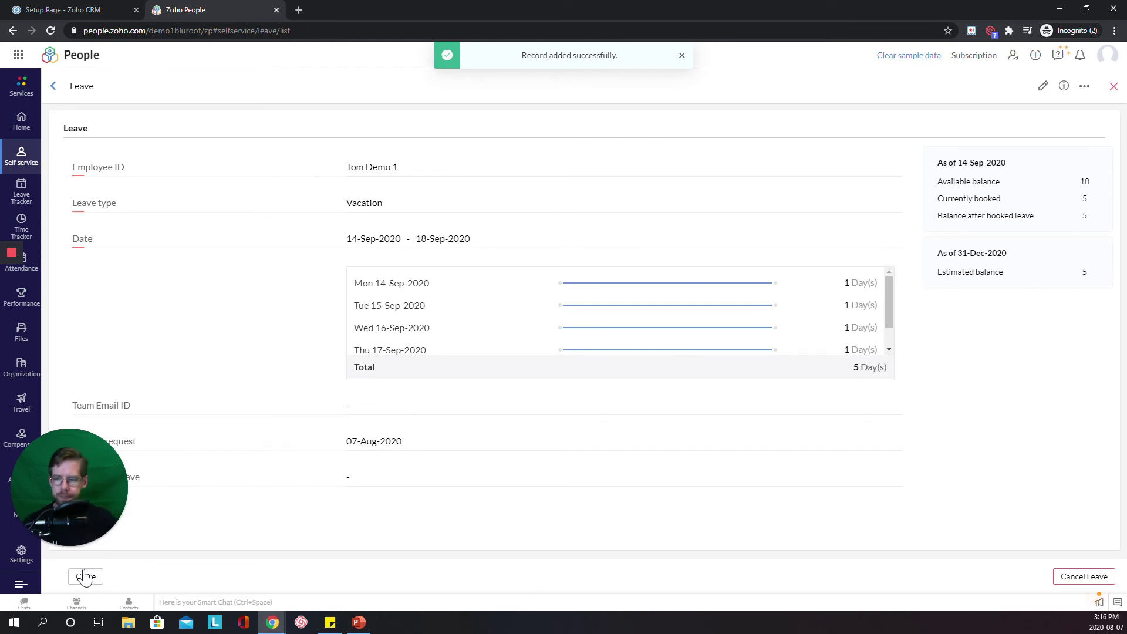
{"action": "left_click", "coordinate": [86, 576]}
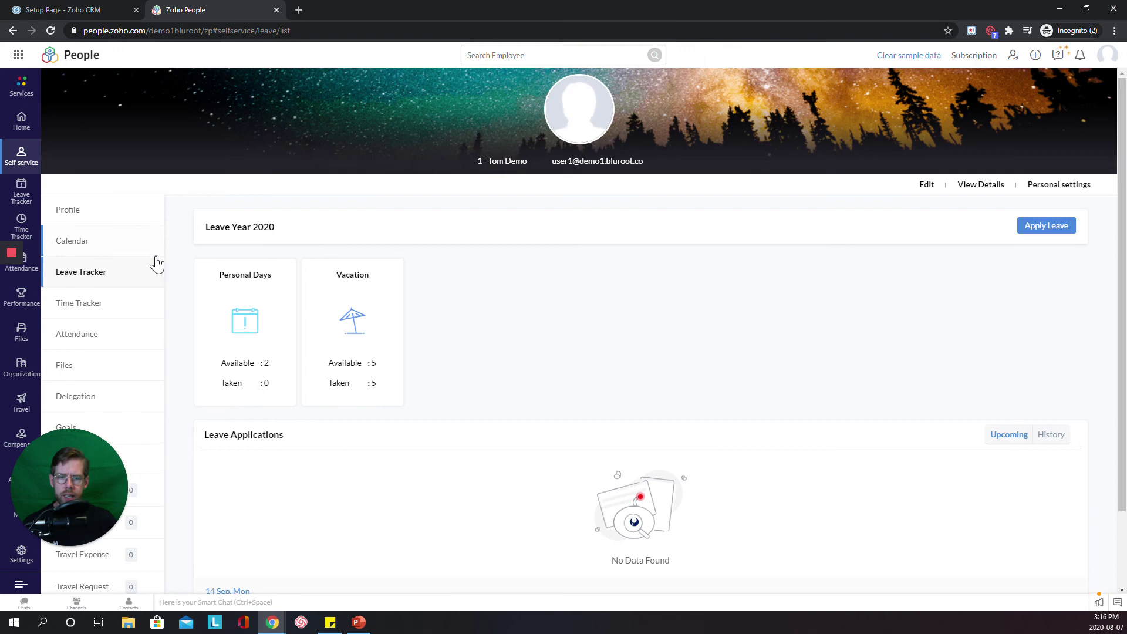
{"action": "left_click", "coordinate": [50, 30]}
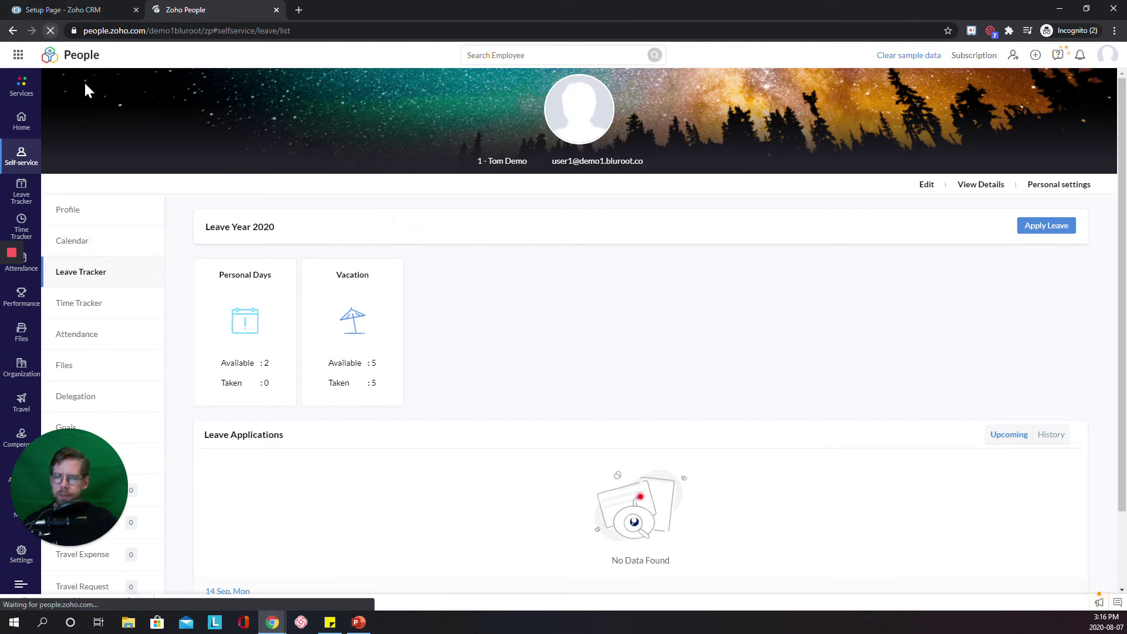